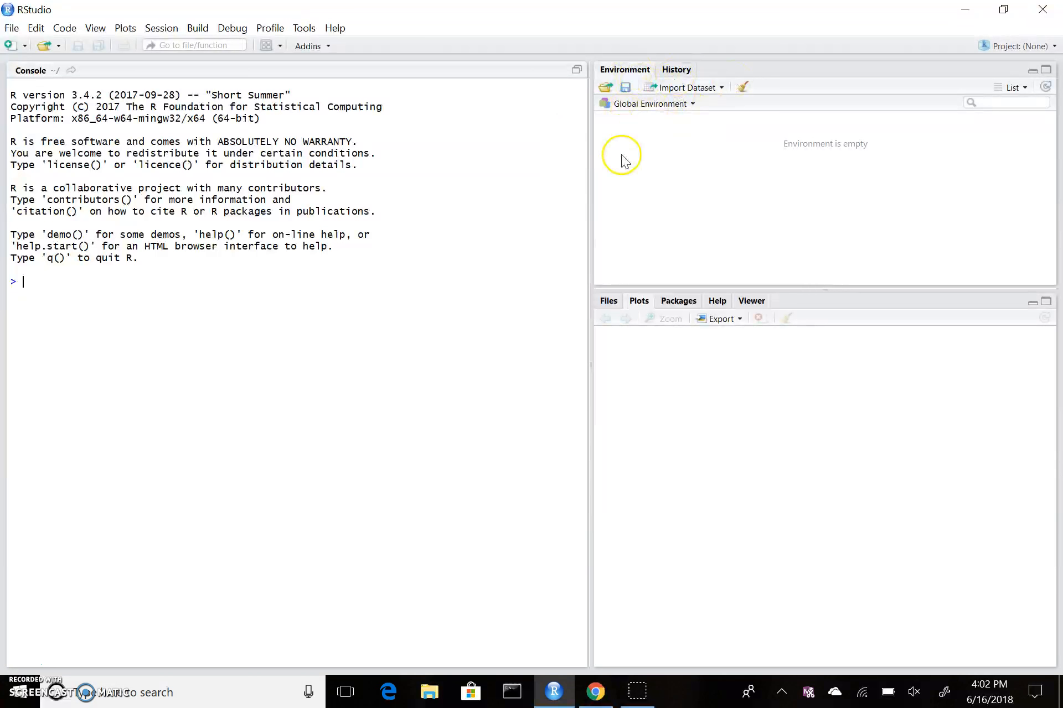
Step: Look through the History, Environment, Help, Files and Plots panes
{"action": "left_click", "coordinate": [672, 69]}
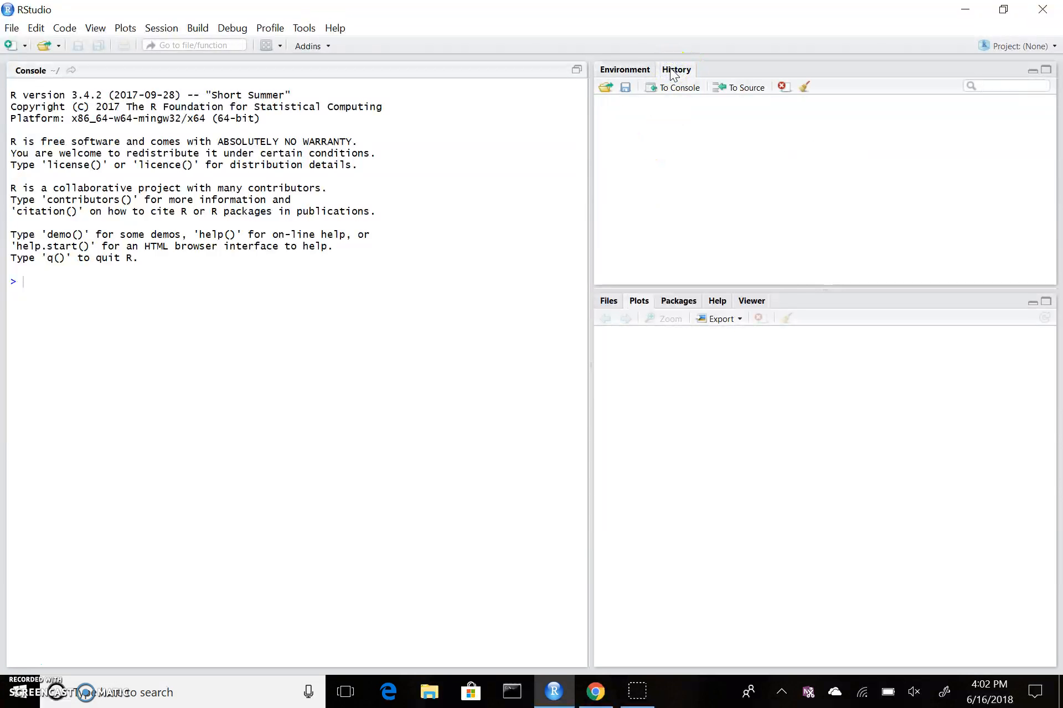
{"action": "left_click", "coordinate": [635, 69]}
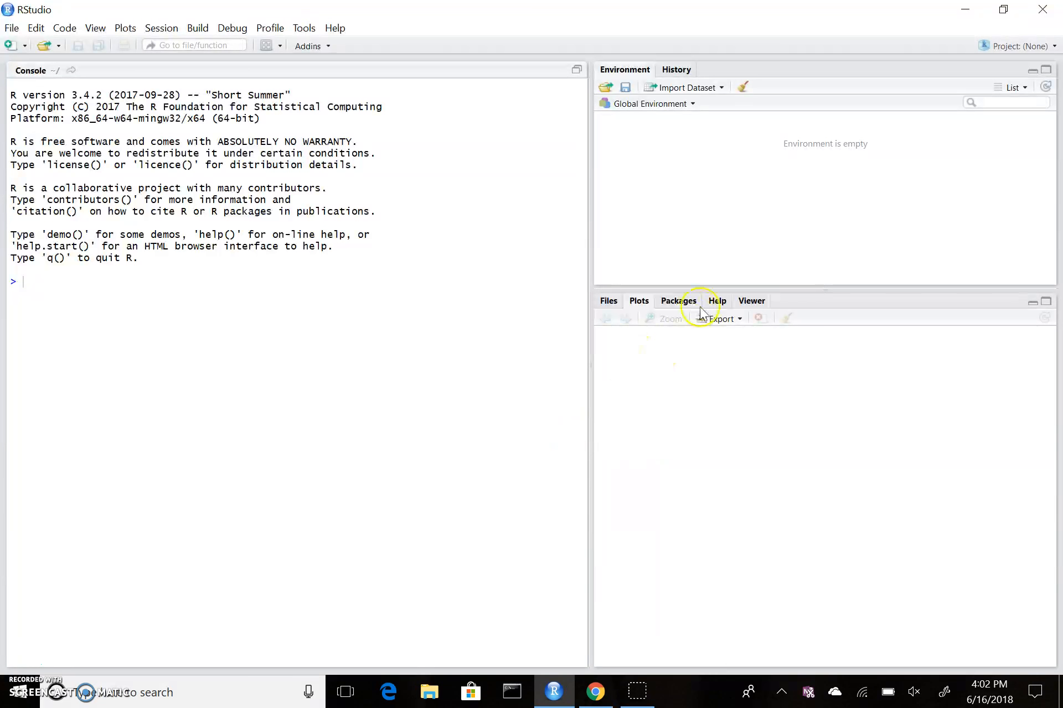
{"action": "left_click", "coordinate": [717, 301]}
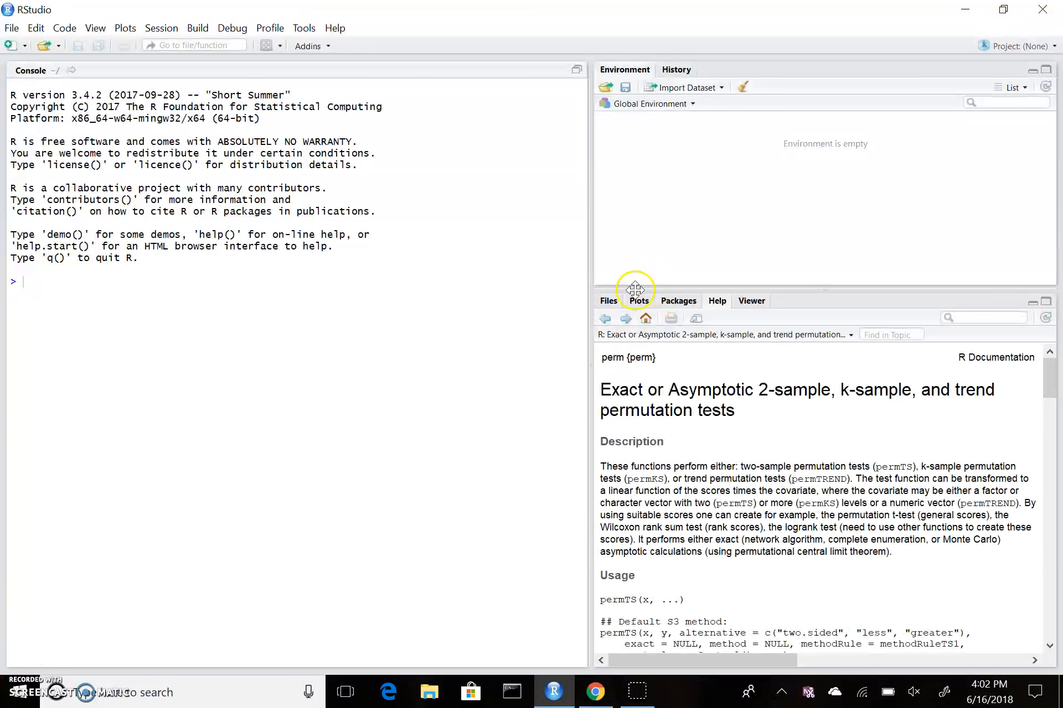
{"action": "left_click", "coordinate": [608, 301]}
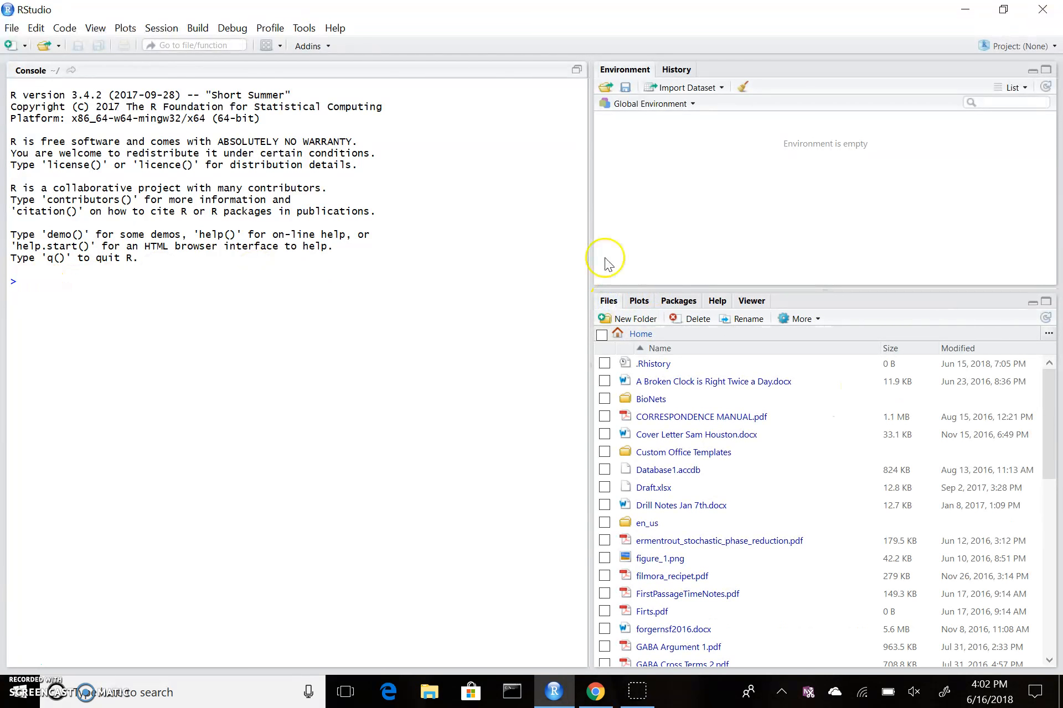
{"action": "left_click", "coordinate": [638, 302]}
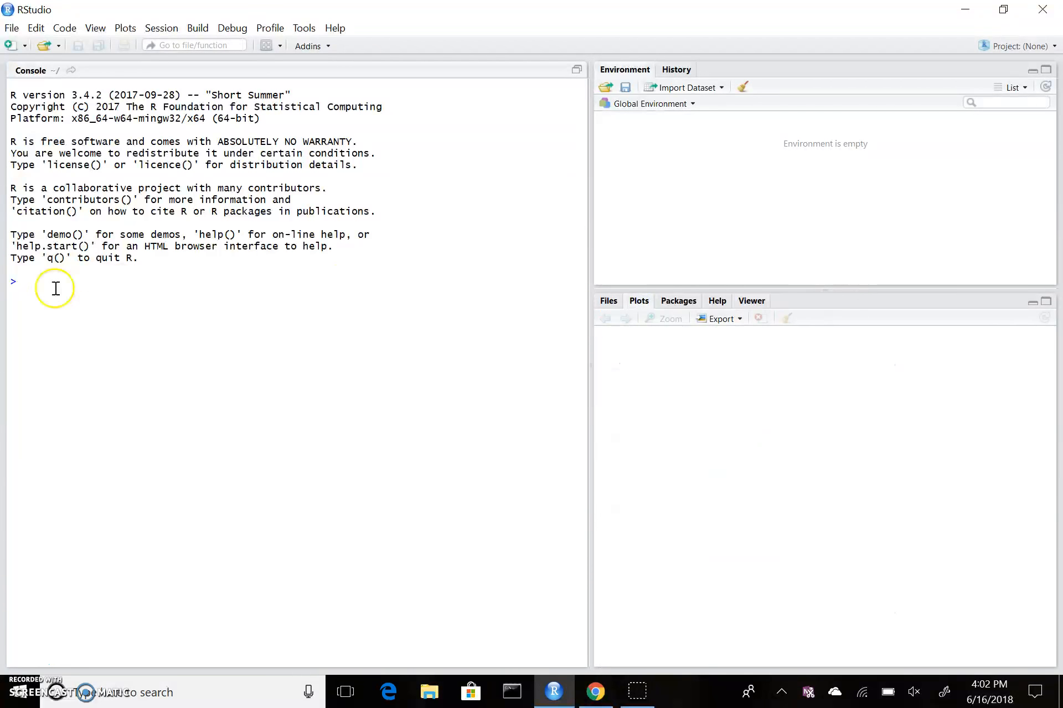
Step: Type 'install' at the console prompt and bring up the course setup instructions
{"action": "left_click", "coordinate": [35, 289]}
{"action": "type", "text": "ibr"}
{"action": "key", "text": "BackSpace"}
{"action": "key", "text": "BackSpace"}
{"action": "key", "text": "BackSpace"}
{"action": "key", "text": "BackSpace"}
{"action": "type", "text": "install"}
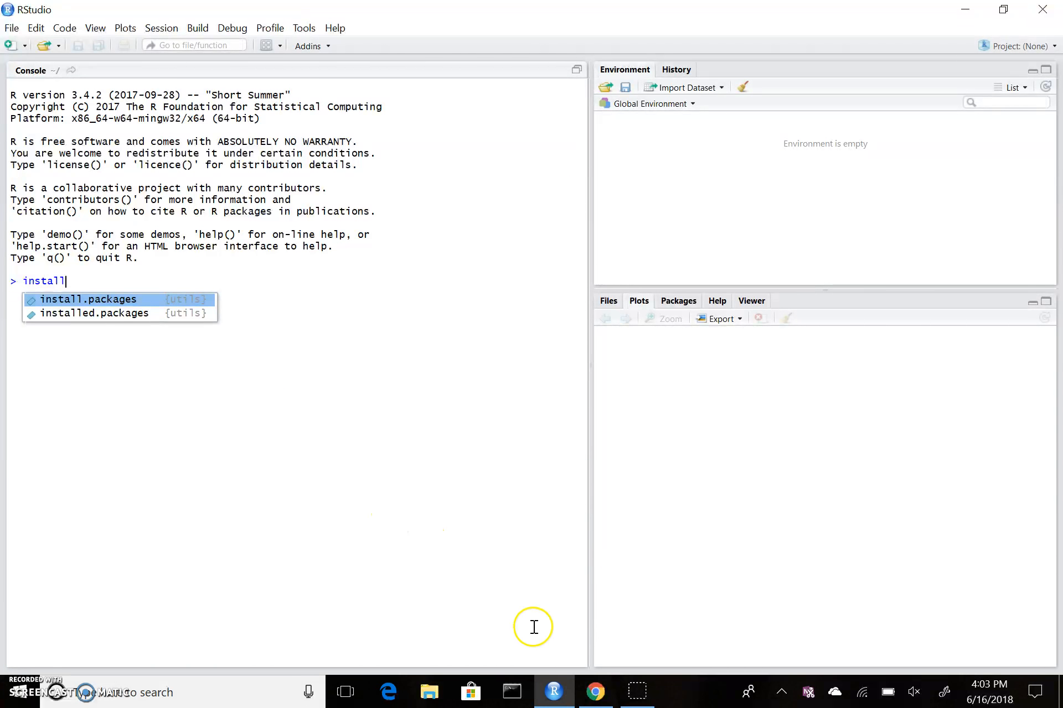
{"action": "left_click", "coordinate": [595, 692]}
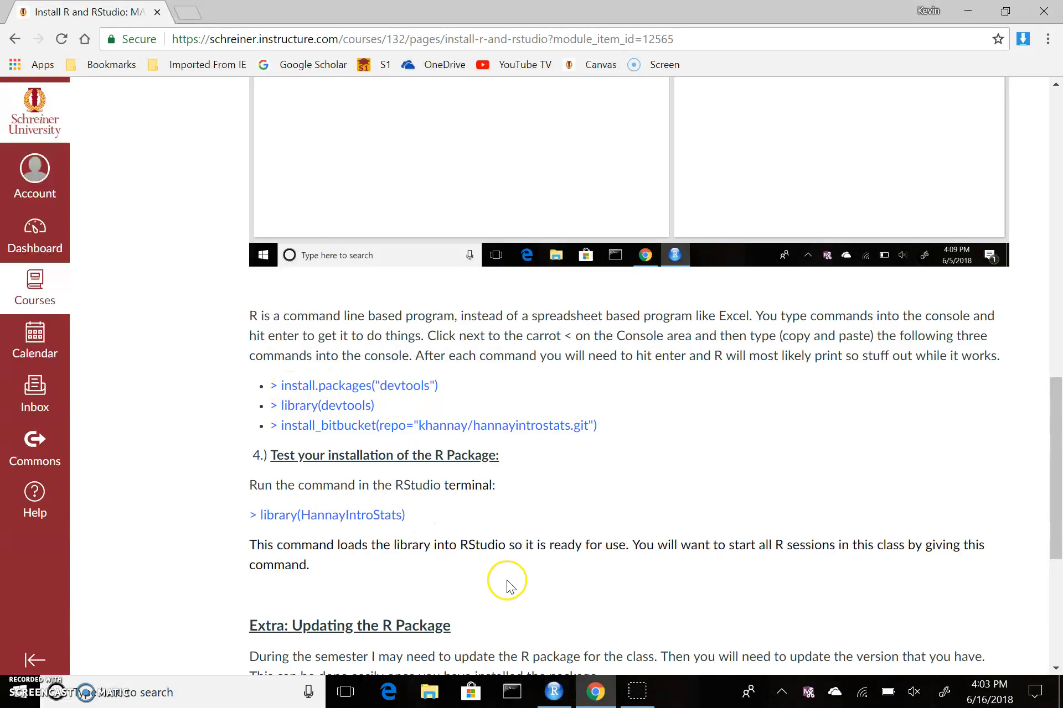
Step: Switch back to RStudio with focus in the console holding the partial install command
{"action": "left_click", "coordinate": [553, 692]}
{"action": "left_click", "coordinate": [283, 482]}
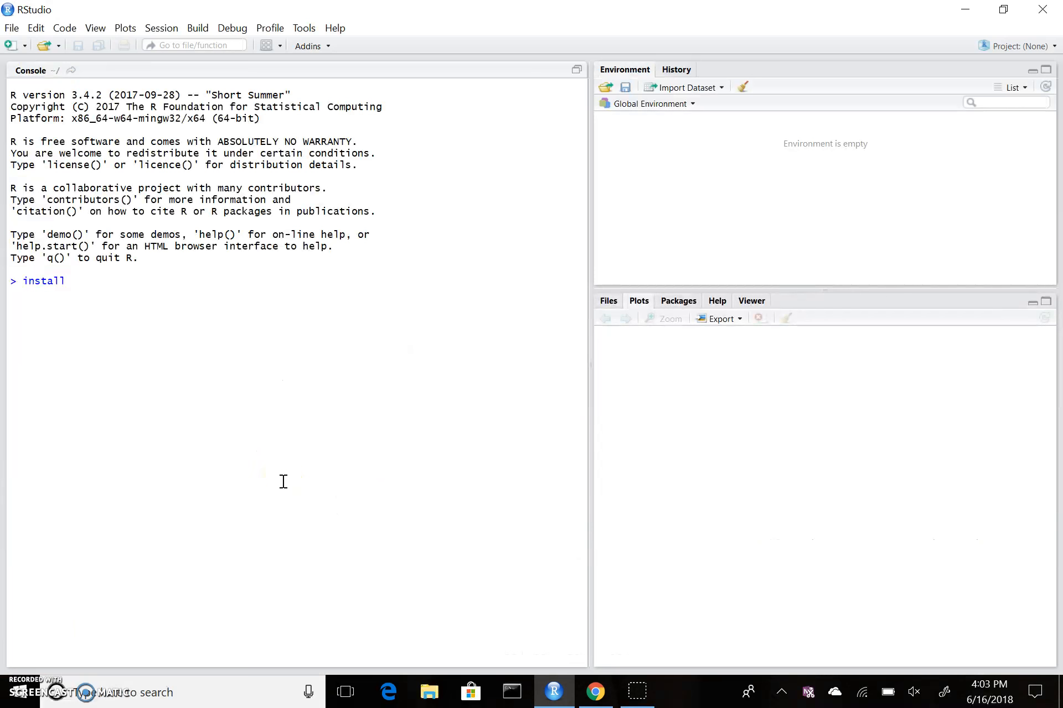
Step: Complete and run install.packages("devtools") in the console
{"action": "type", "text": ".pac"}
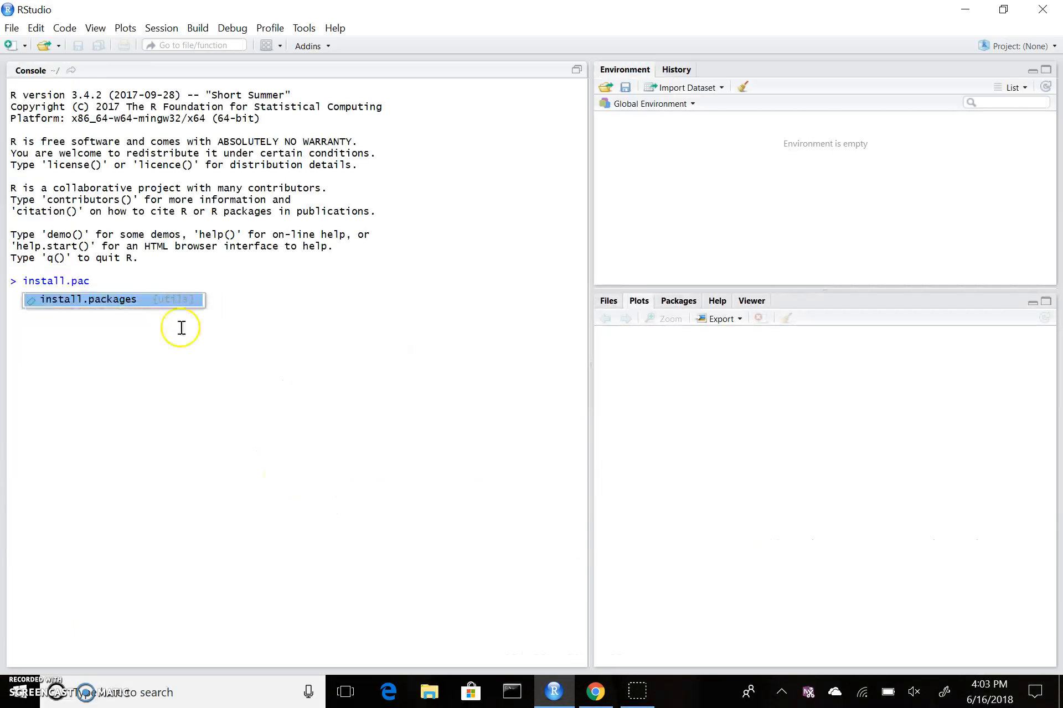
{"action": "left_click", "coordinate": [131, 300]}
{"action": "type", "text": "\"devtools"}
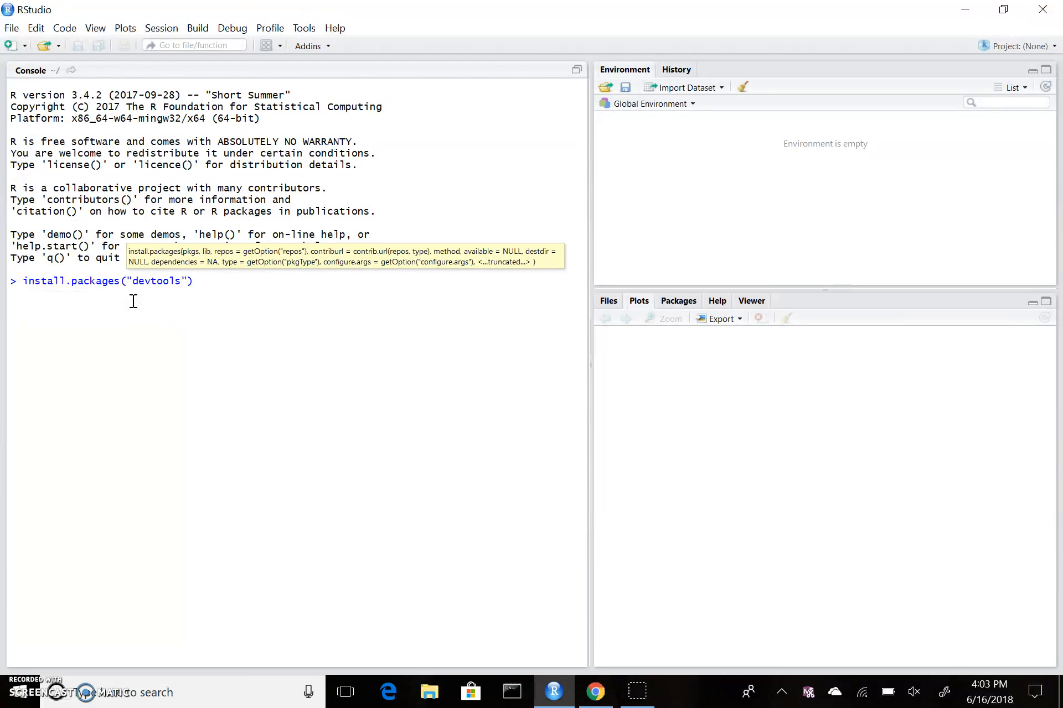
{"action": "key", "text": "Return"}
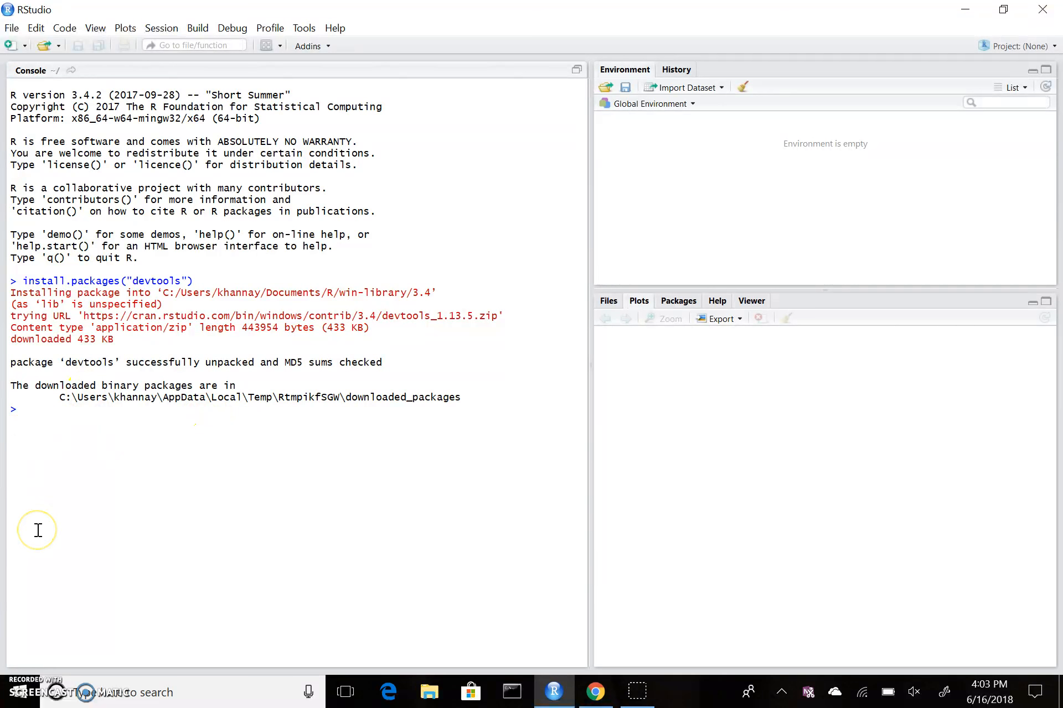
Step: Run library(devtools) via autocomplete, then bring the Canvas instructions page back
{"action": "left_click", "coordinate": [49, 411]}
{"action": "type", "text": "libr"}
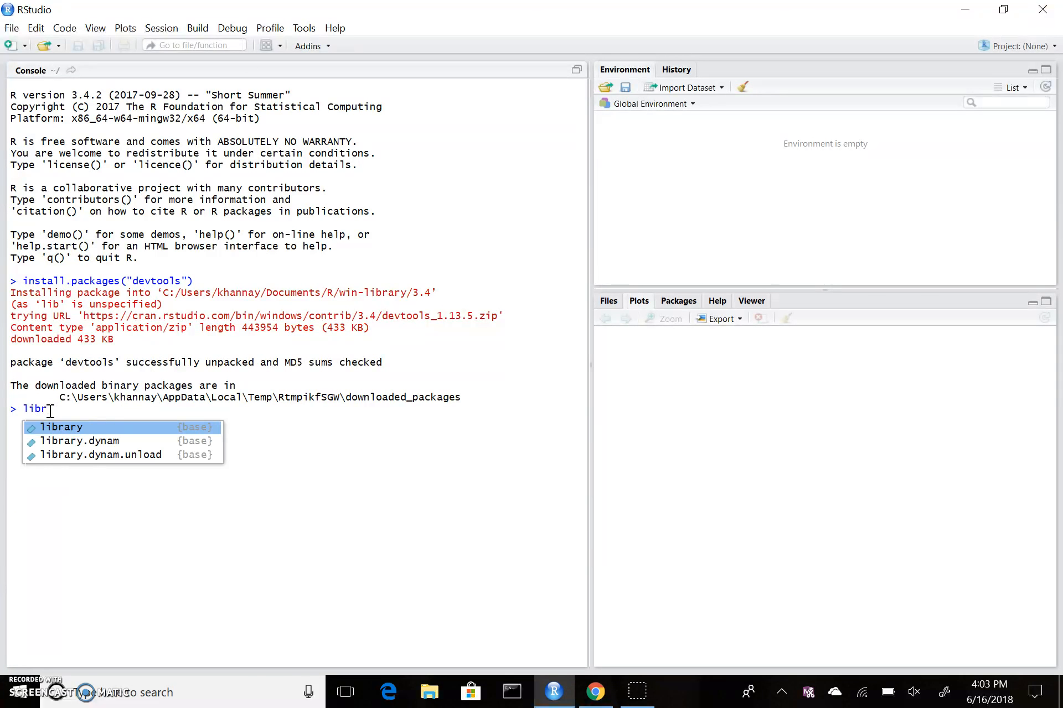
{"action": "key", "text": "Return"}
{"action": "type", "text": "devtoo"}
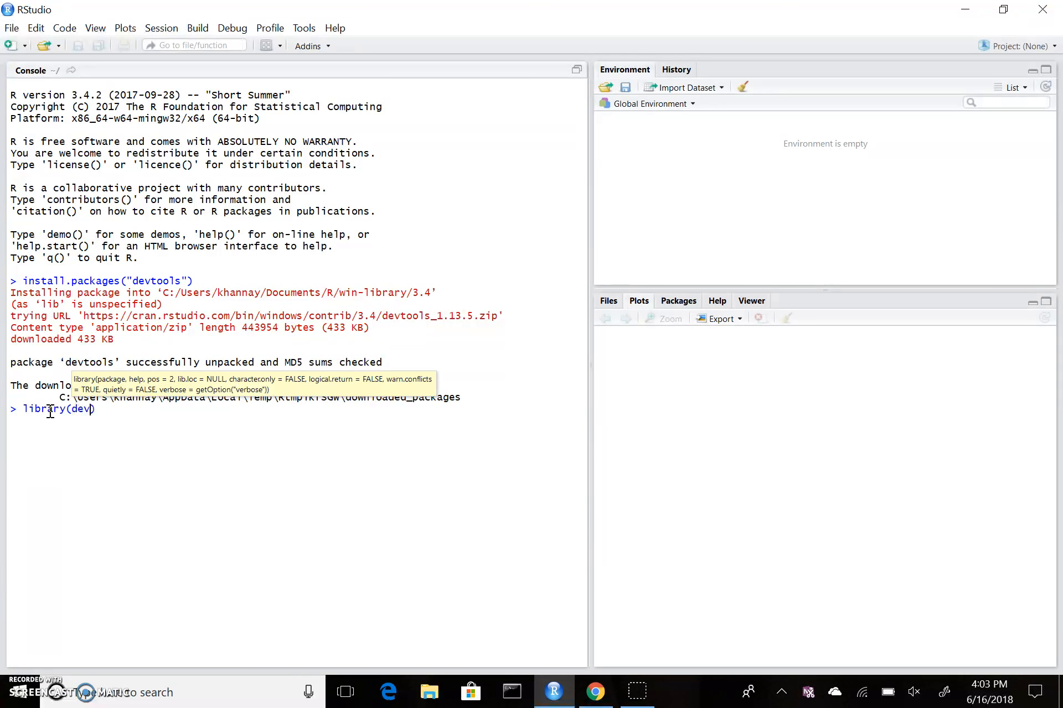
{"action": "key", "text": "Return"}
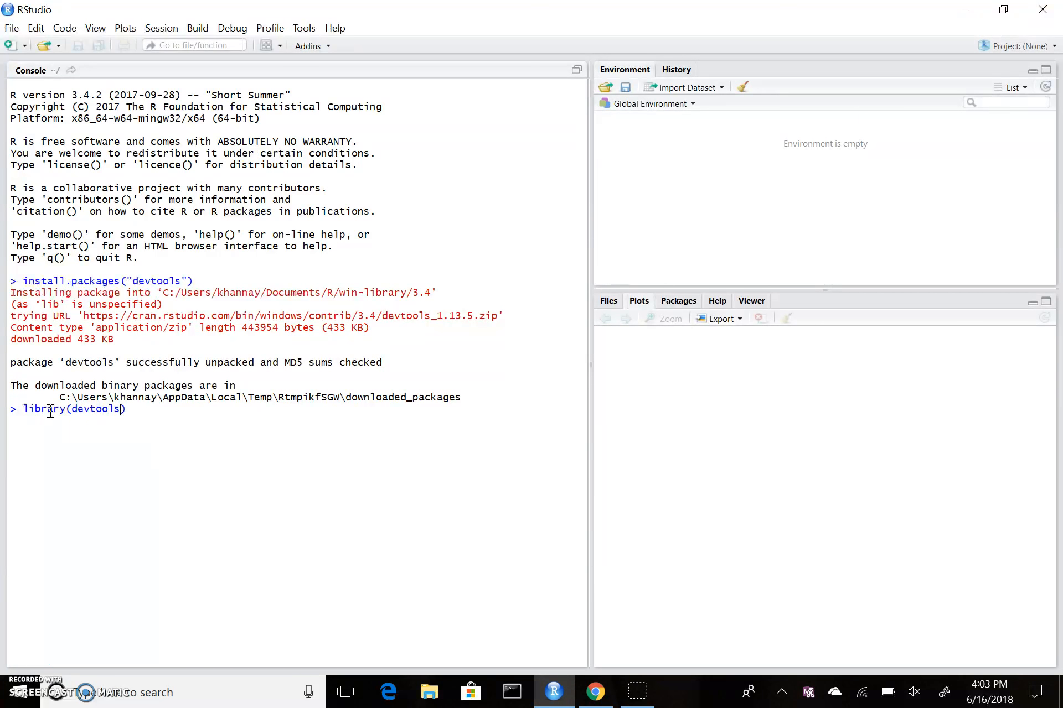
{"action": "key", "text": "Return"}
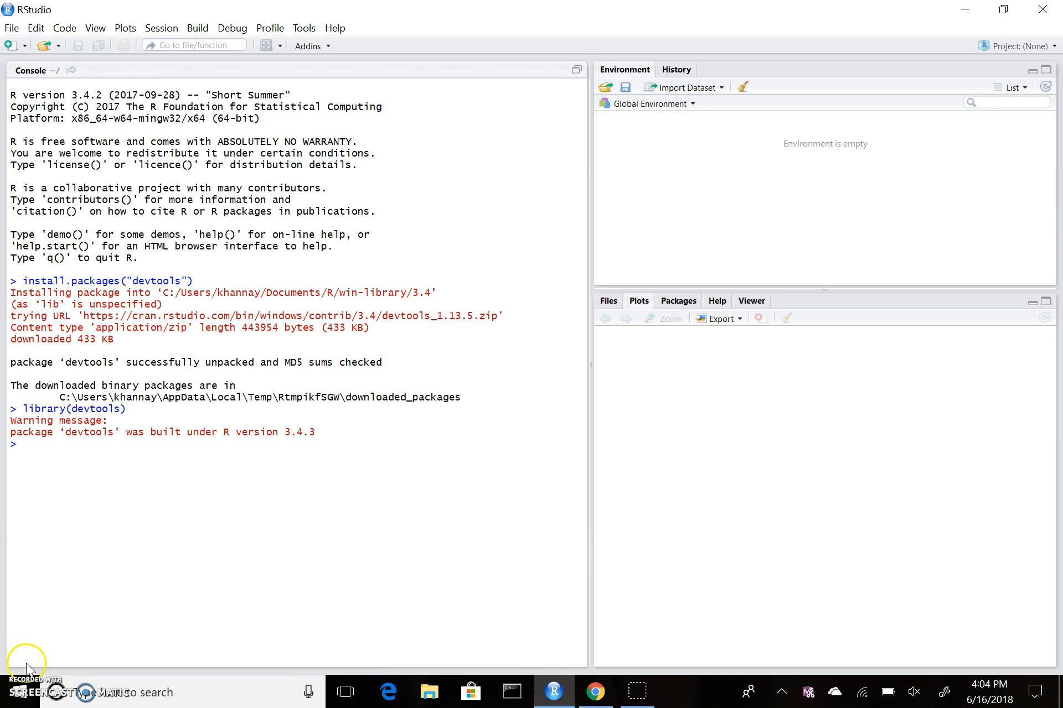
{"action": "left_click", "coordinate": [597, 690]}
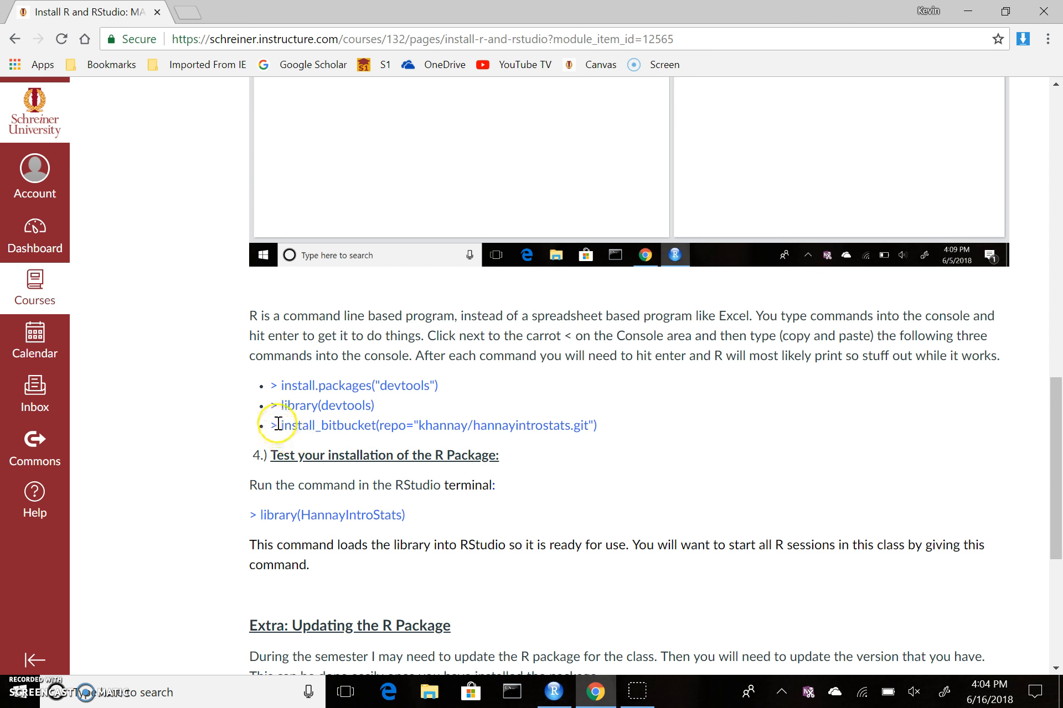
Step: Copy the install_bitbucket(...) line from Canvas and return to RStudio's console prompt
{"action": "left_click_drag", "start_coordinate": [274, 425], "coordinate": [608, 427]}
{"action": "key", "text": "ctrl+c"}
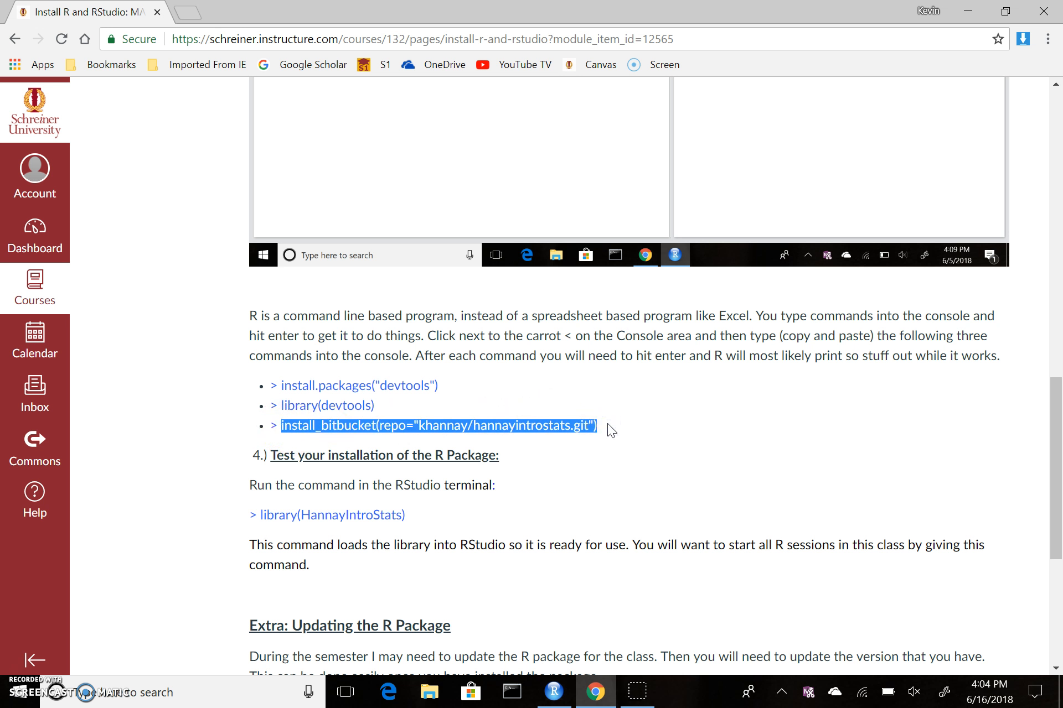
{"action": "left_click", "coordinate": [555, 692]}
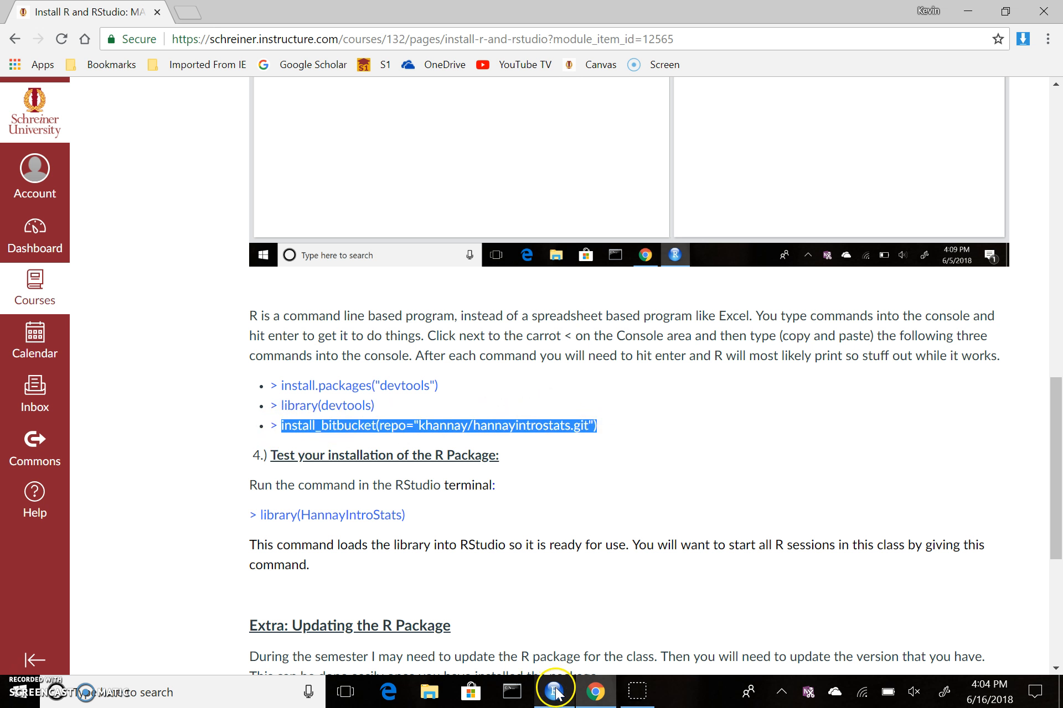
{"action": "left_click", "coordinate": [34, 443]}
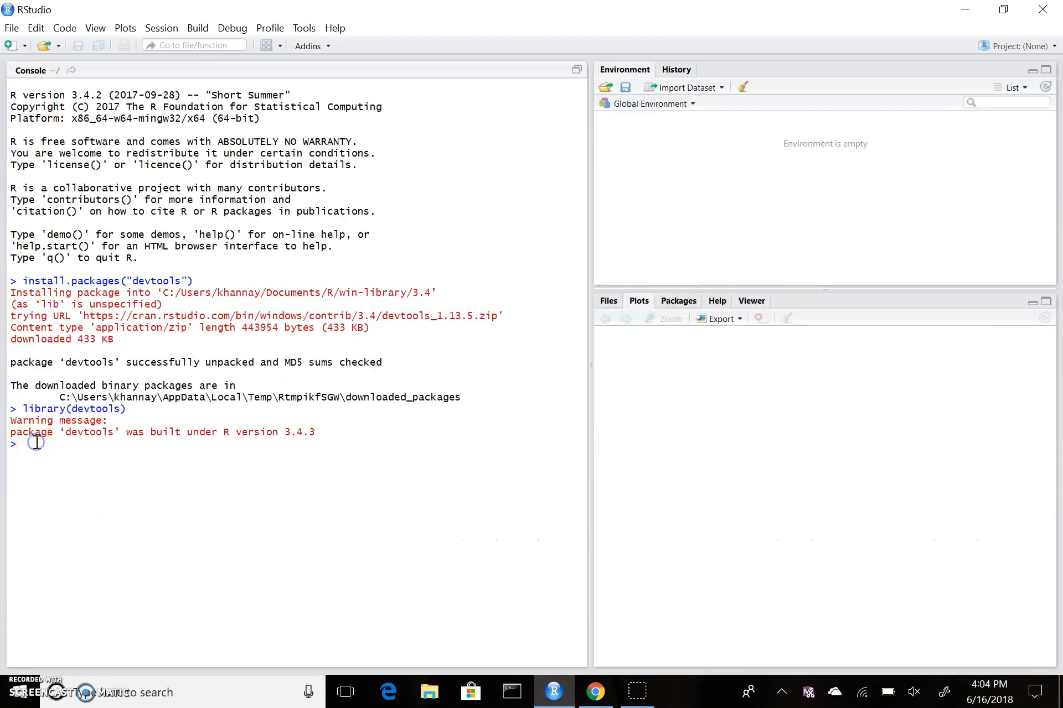
Step: Paste and run install_bitbucket, installing HannayIntroStats until the console reports DONE
{"action": "key", "text": "ctrl+v"}
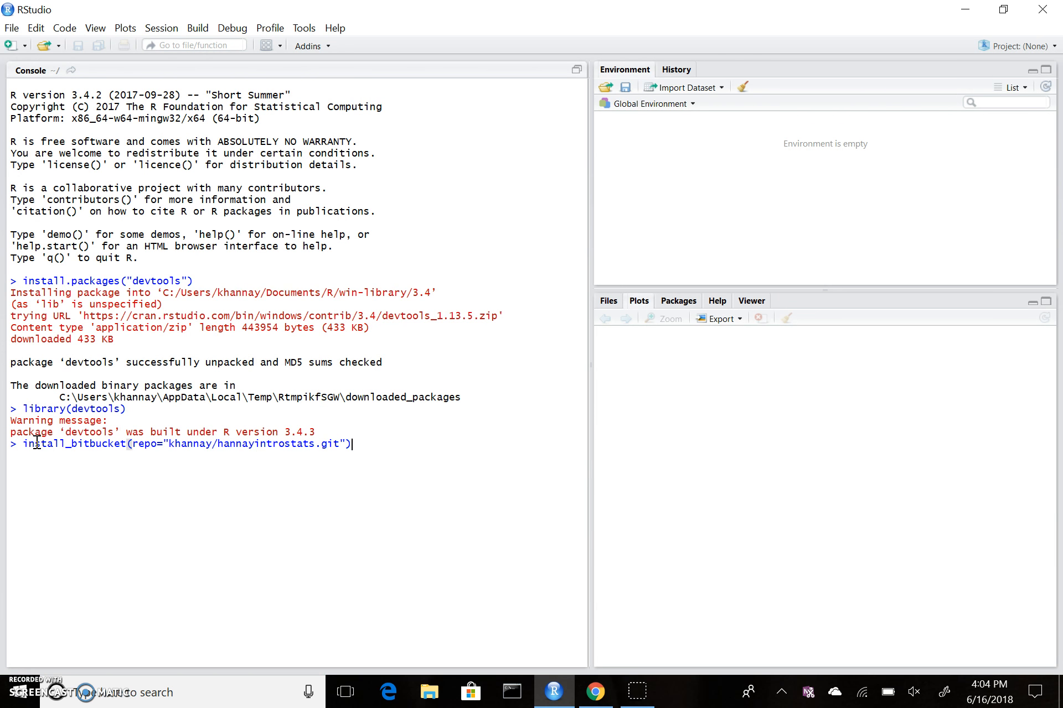
{"action": "key", "text": "Return"}
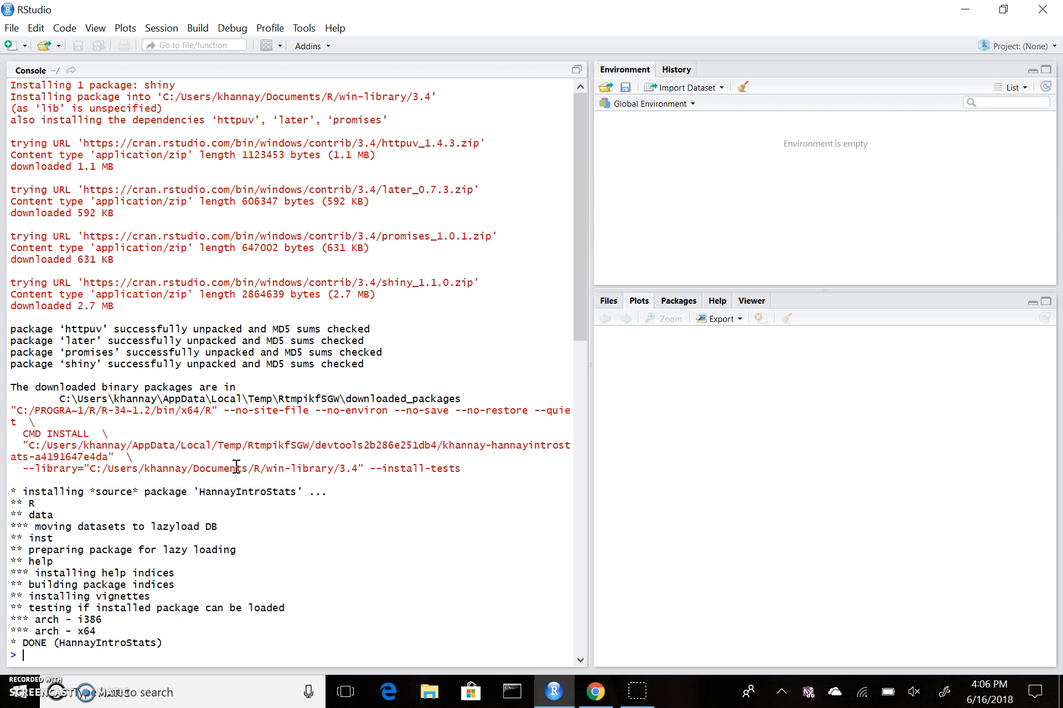
{"action": "left_click", "coordinate": [579, 316]}
{"action": "left_click", "coordinate": [42, 653]}
Step: Run library(HannayIntroStats) with Tab completion, then clear the console with Ctrl+L
{"action": "type", "text": "librar"}
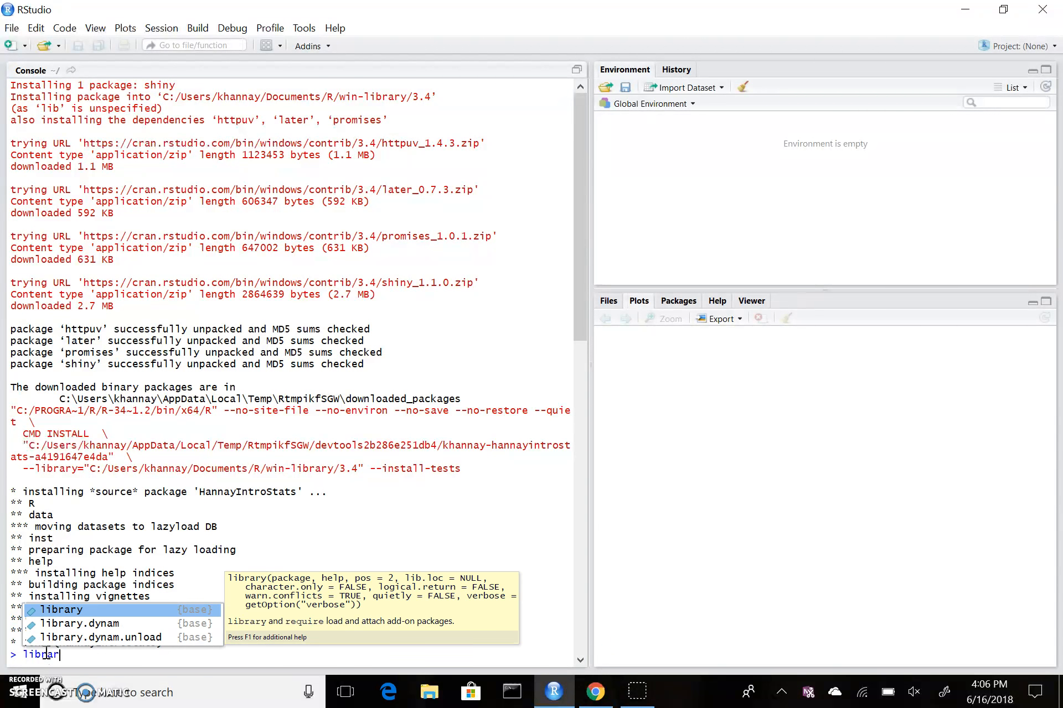
{"action": "key", "text": "Tab"}
{"action": "type", "text": "H"}
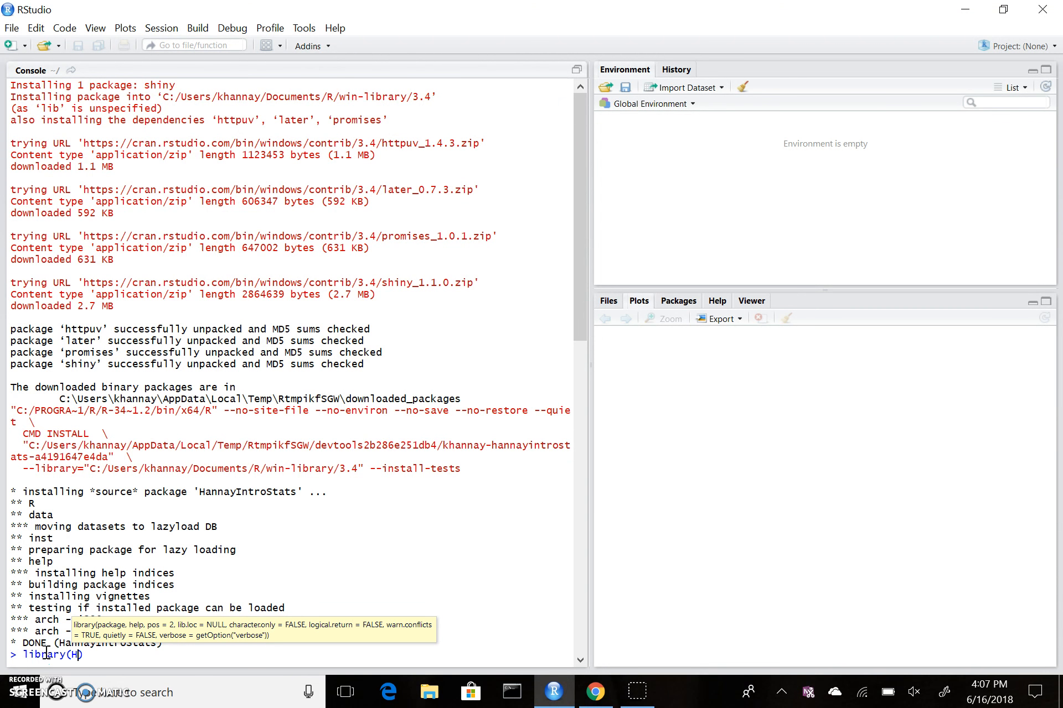
{"action": "type", "text": "ann"}
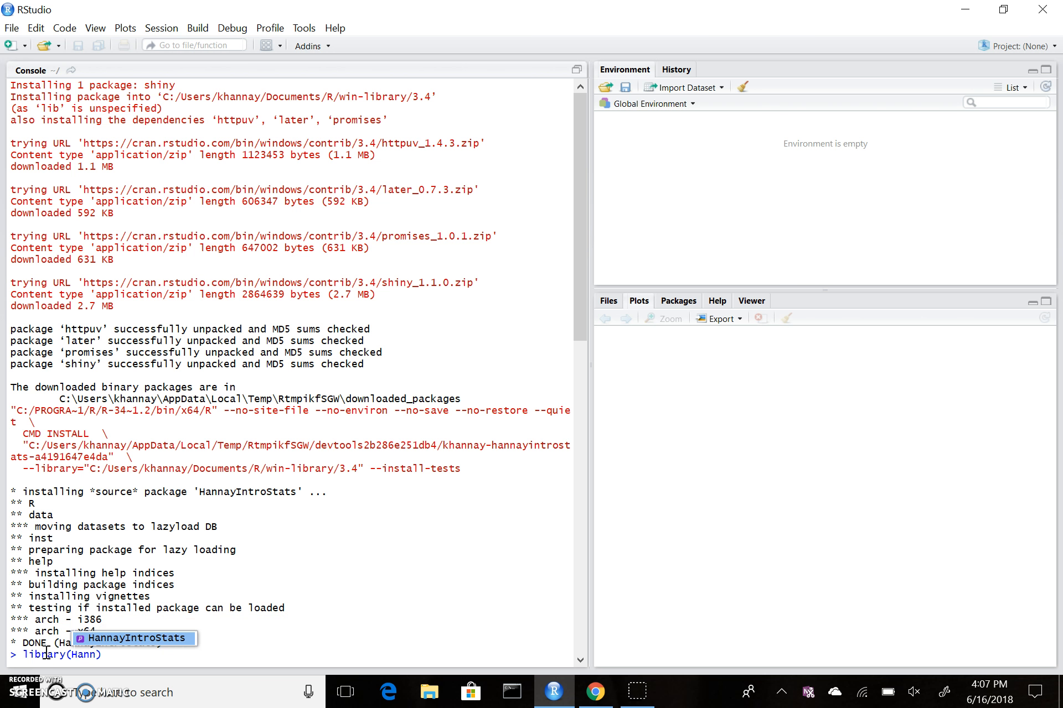
{"action": "key", "text": "Tab"}
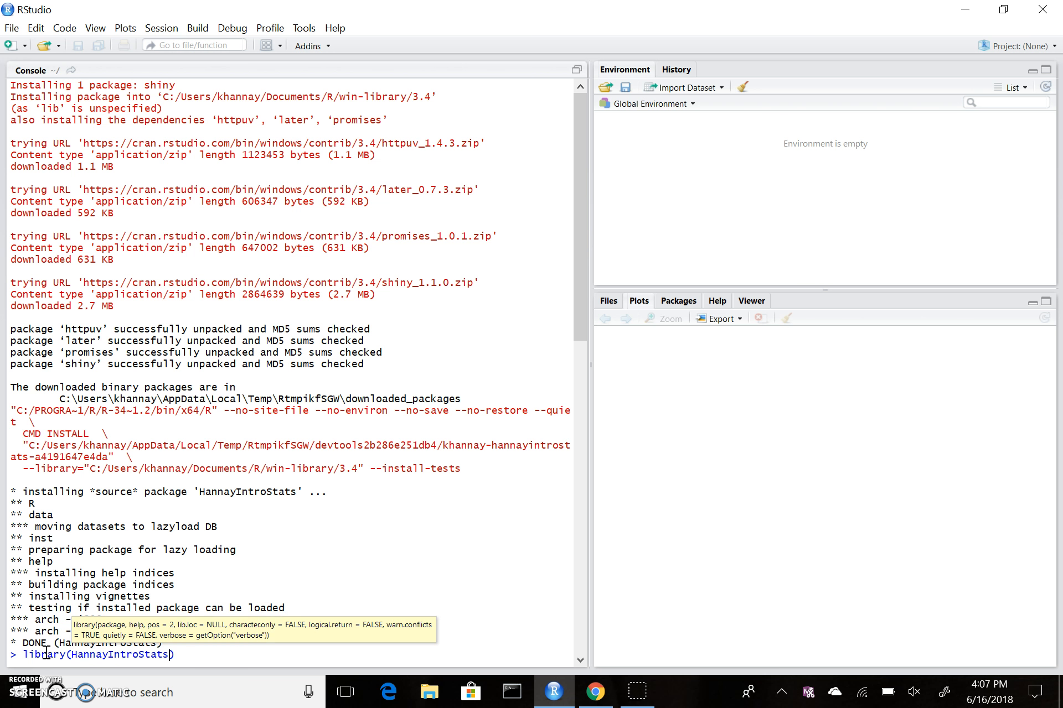
{"action": "key", "text": "Return"}
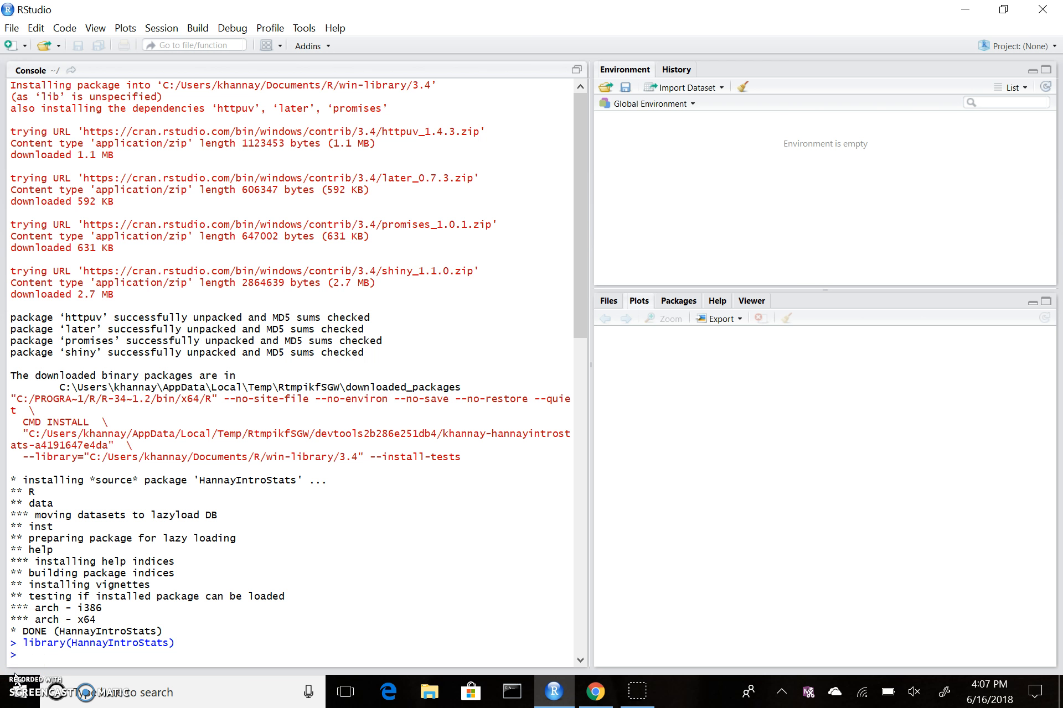
{"action": "key", "text": "ctrl+l"}
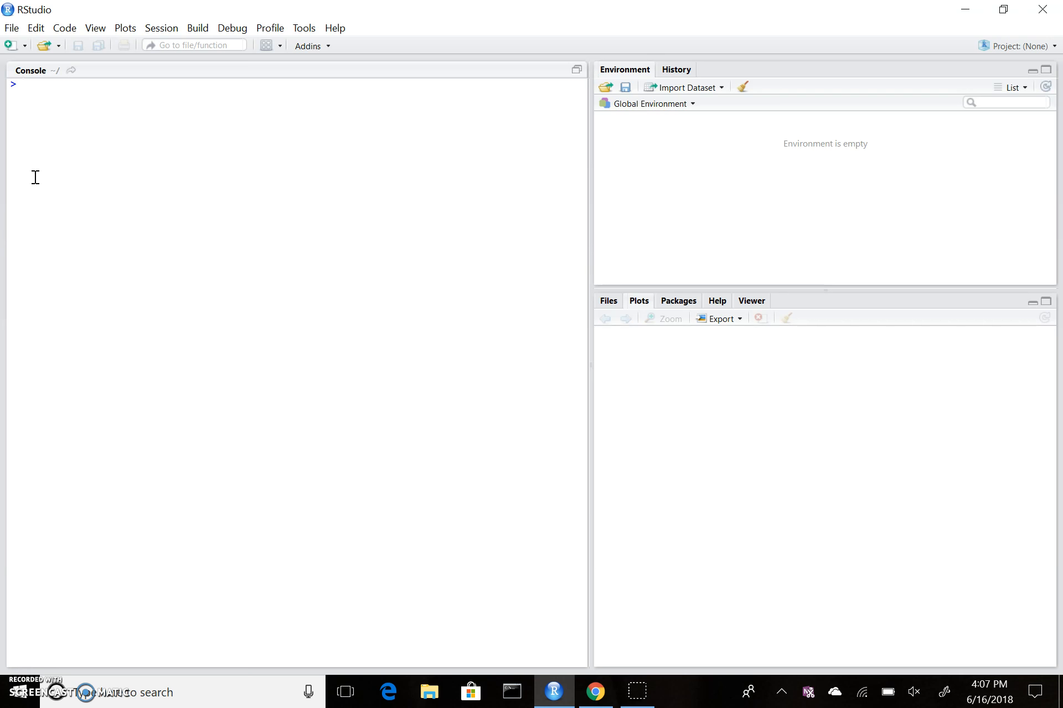
Step: Run data("Young_People_Survey") and open it with View(Young_People_Survey)
{"action": "type", "text": "data(youn"}
{"action": "key", "text": "Tab"}
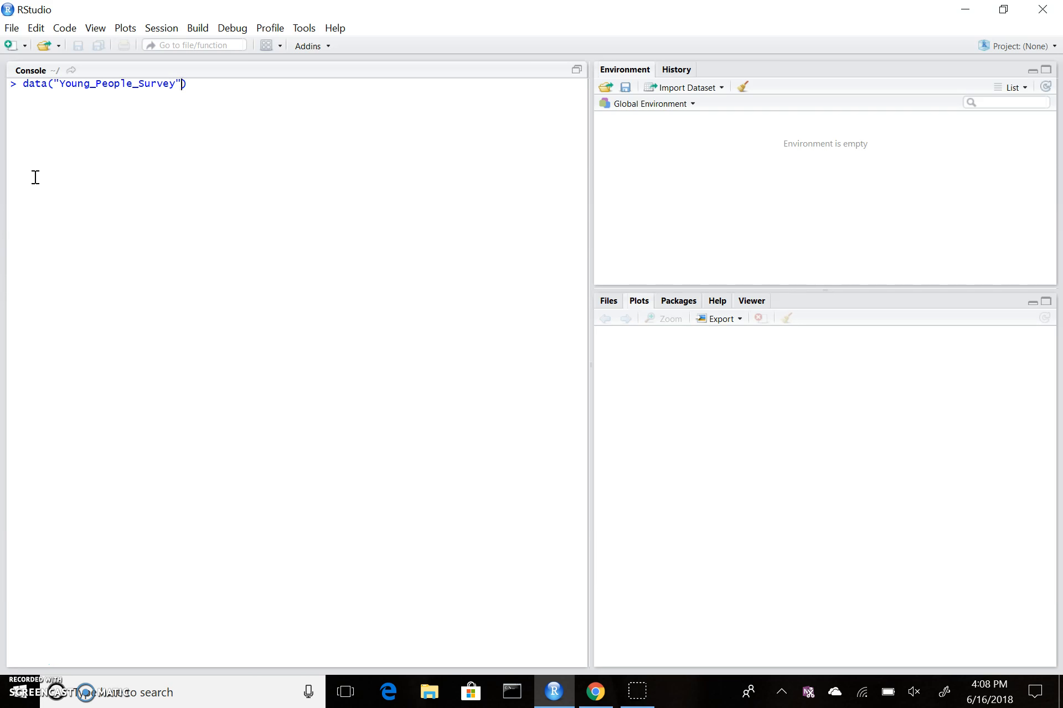
{"action": "key", "text": "Return"}
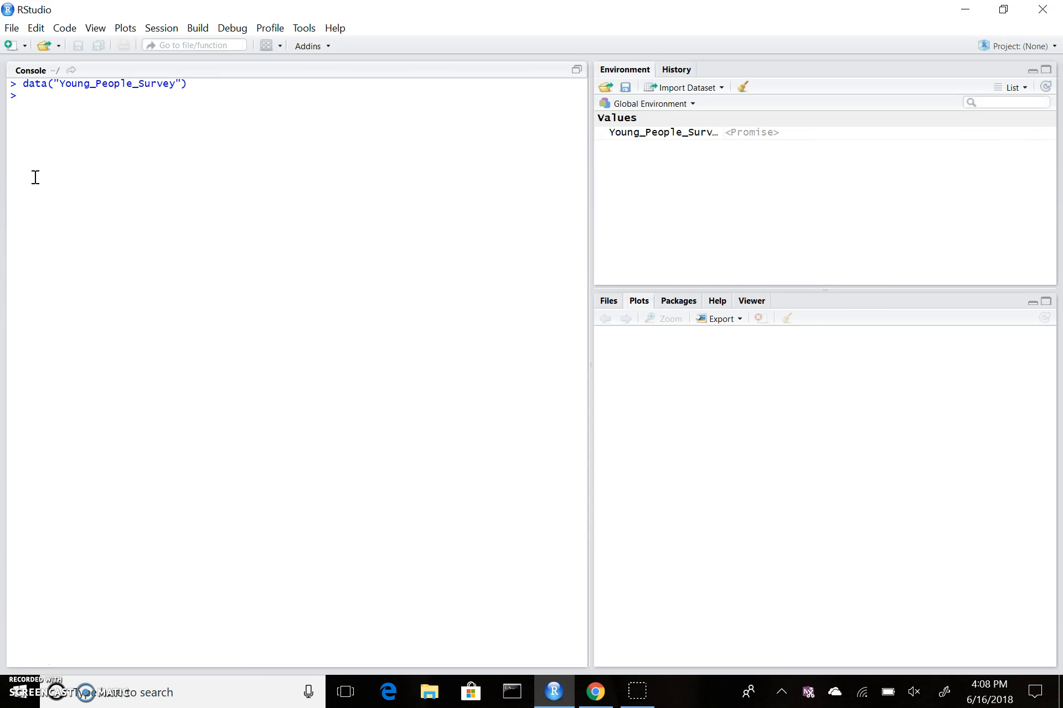
{"action": "type", "text": "View(Youn"}
{"action": "key", "text": "Tab"}
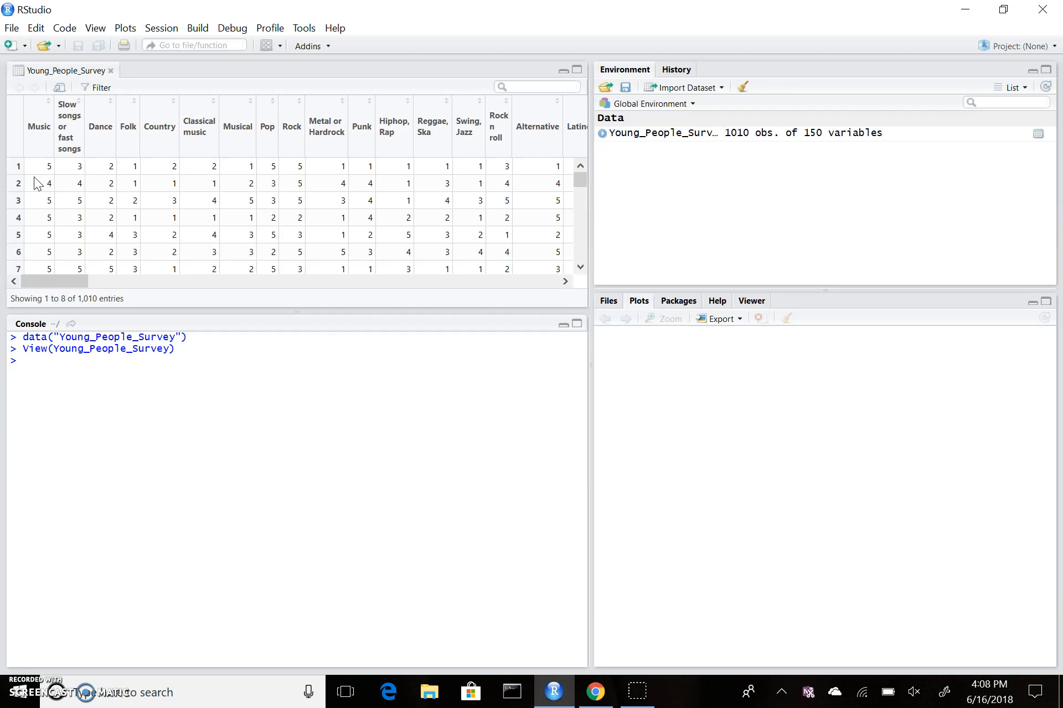
Step: Close the Young_People_Survey viewer tab and refocus the console
{"action": "left_click", "coordinate": [21, 284]}
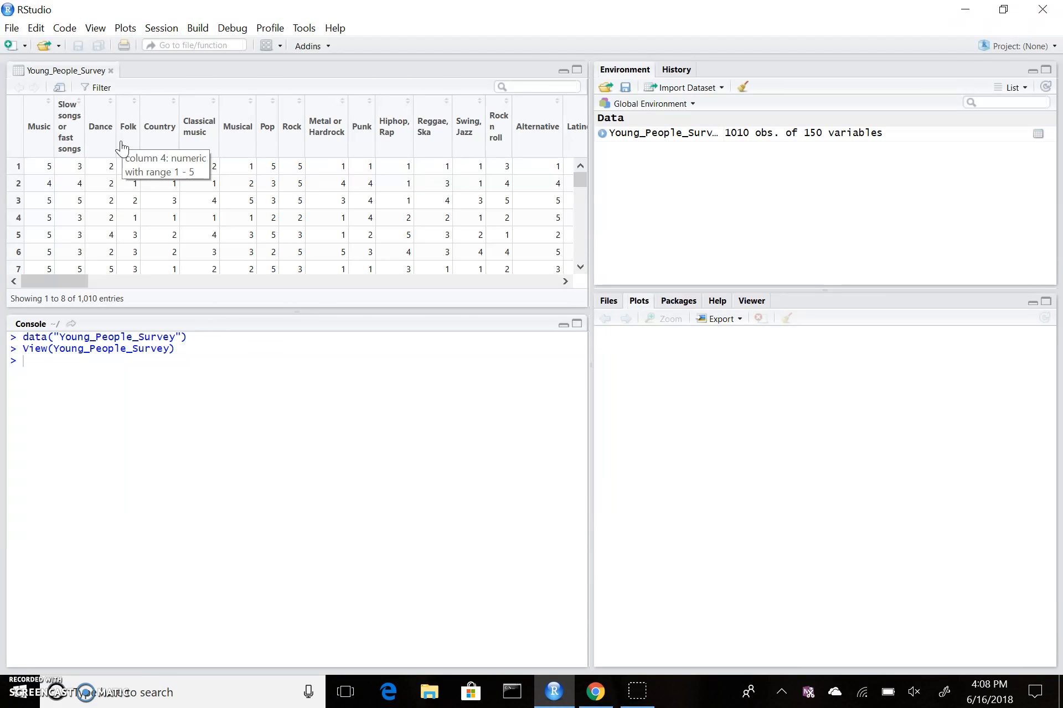
{"action": "left_click", "coordinate": [111, 72]}
{"action": "left_click", "coordinate": [59, 111]}
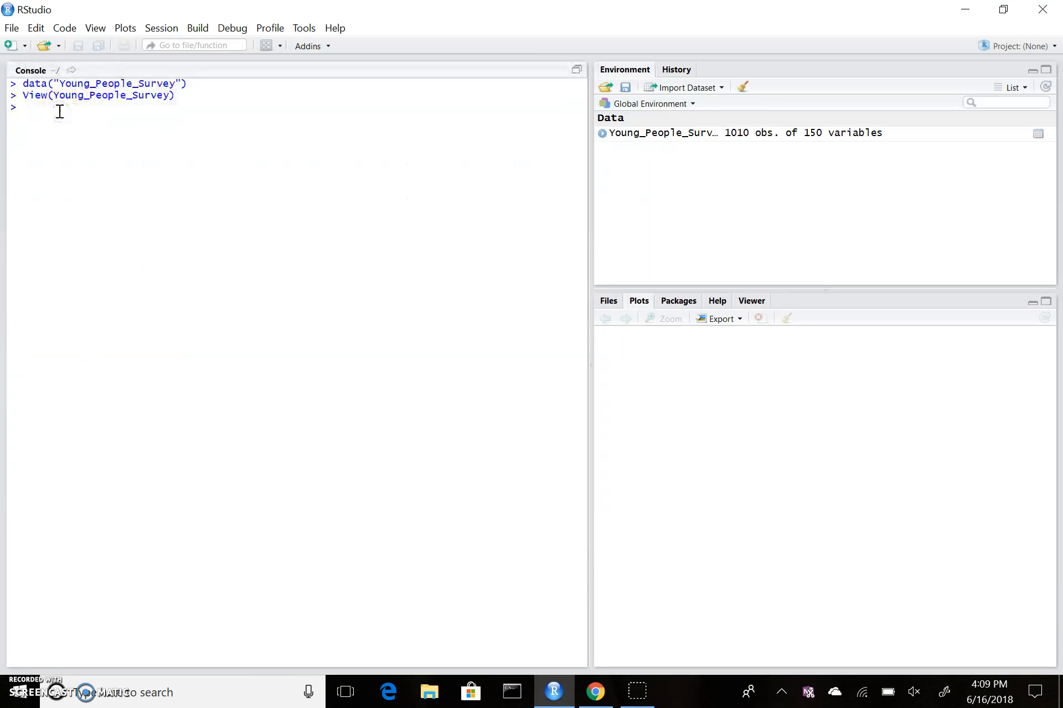
Step: Enter the help query ?Young_People_Survey at the console using Tab completion
{"action": "type", "text": "?Youn"}
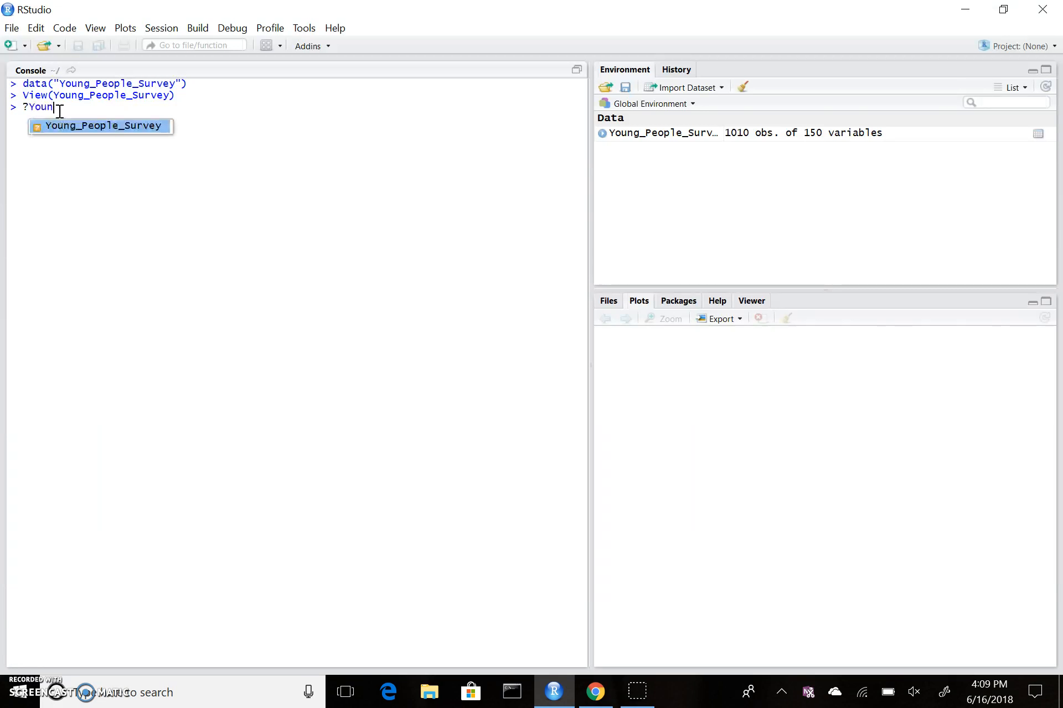
{"action": "key", "text": "Tab"}
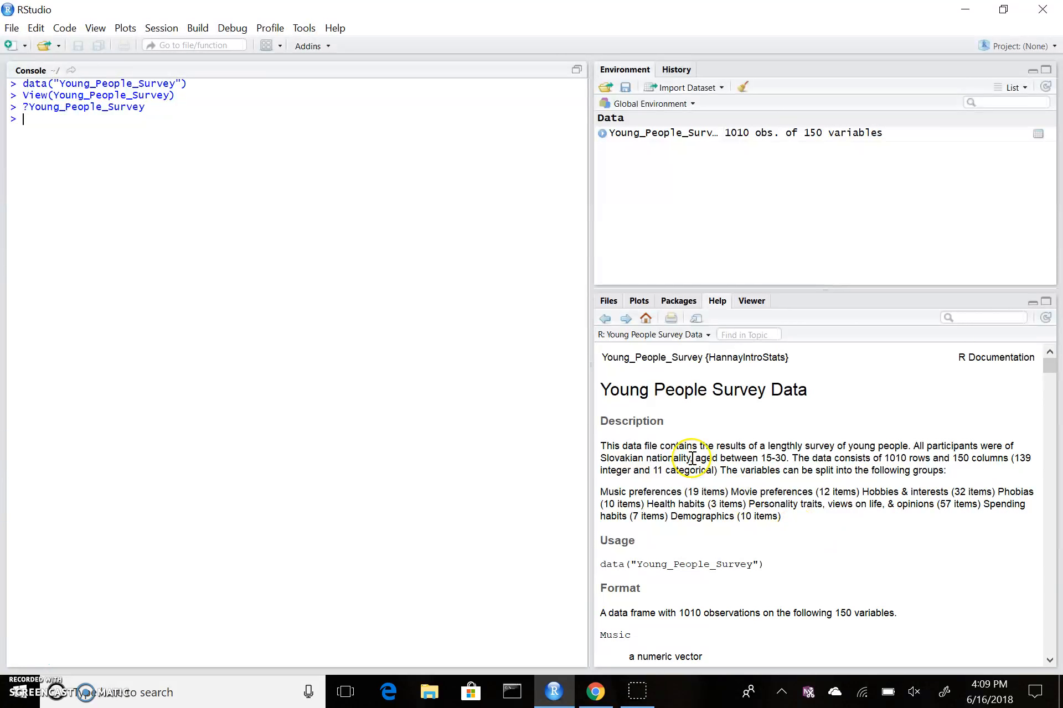
{"action": "left_click", "coordinate": [1049, 660]}
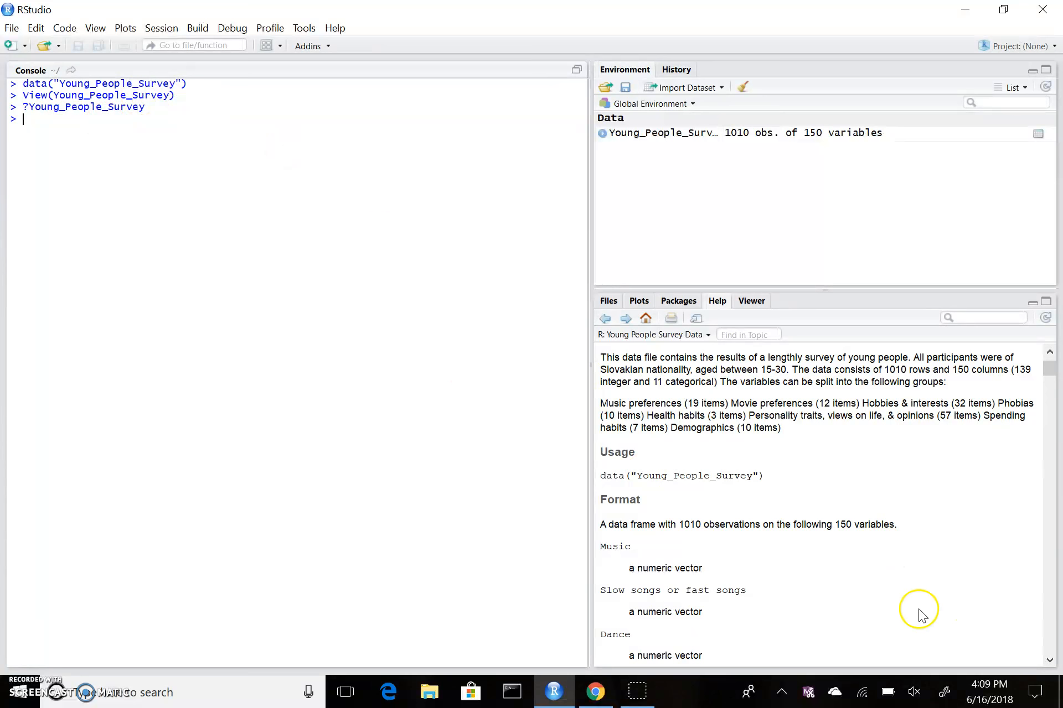
{"action": "left_click", "coordinate": [1050, 662]}
{"action": "left_click", "coordinate": [1050, 661]}
{"action": "left_click", "coordinate": [1049, 662]}
{"action": "left_click", "coordinate": [1050, 662]}
{"action": "left_click", "coordinate": [1049, 661]}
{"action": "left_click", "coordinate": [1049, 352]}
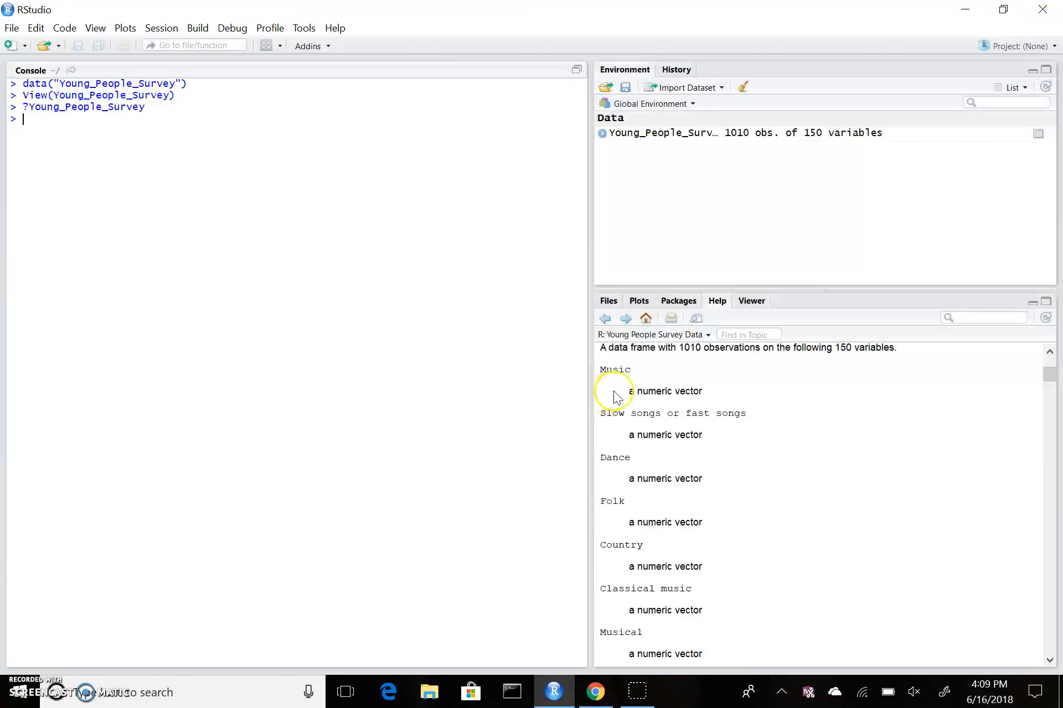
{"action": "left_click_drag", "start_coordinate": [1052, 660], "coordinate": [1051, 660]}
{"action": "left_click_drag", "start_coordinate": [1048, 446], "coordinate": [1060, 611]}
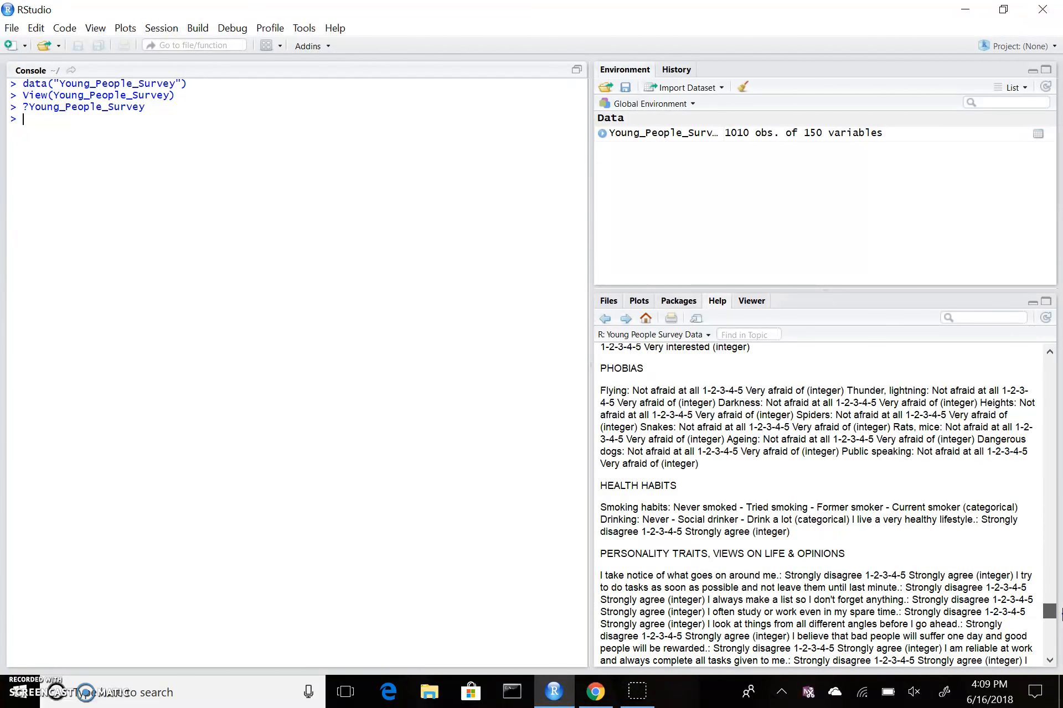
{"action": "left_click_drag", "start_coordinate": [1061, 612], "coordinate": [1061, 657]}
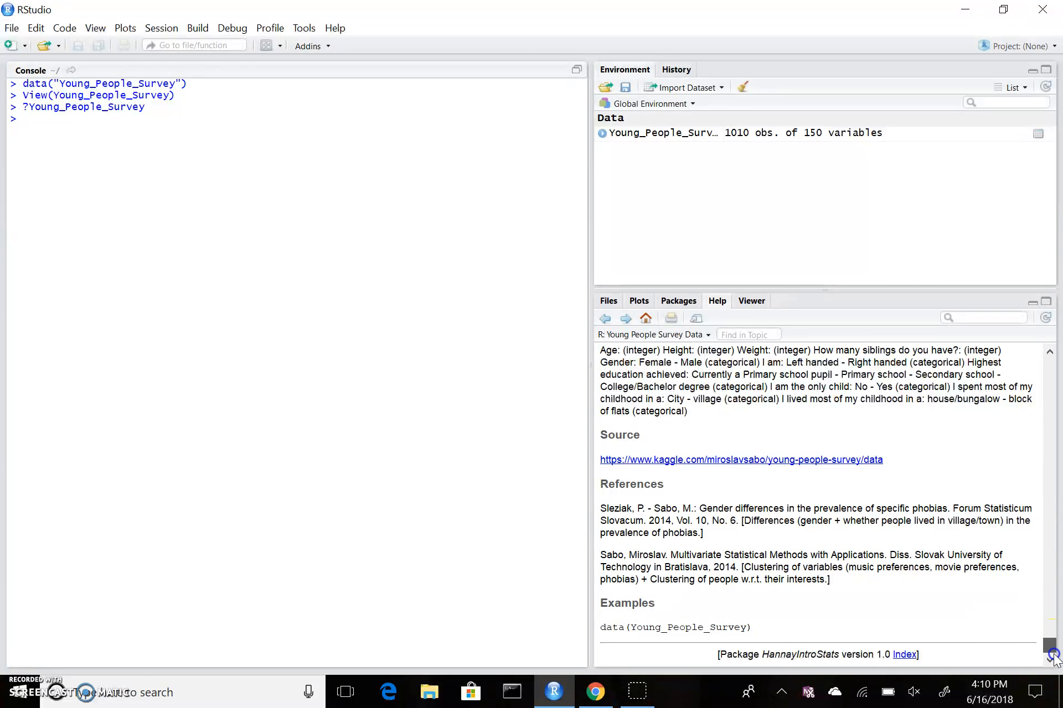
{"action": "left_click_drag", "start_coordinate": [1053, 645], "coordinate": [1045, 352]}
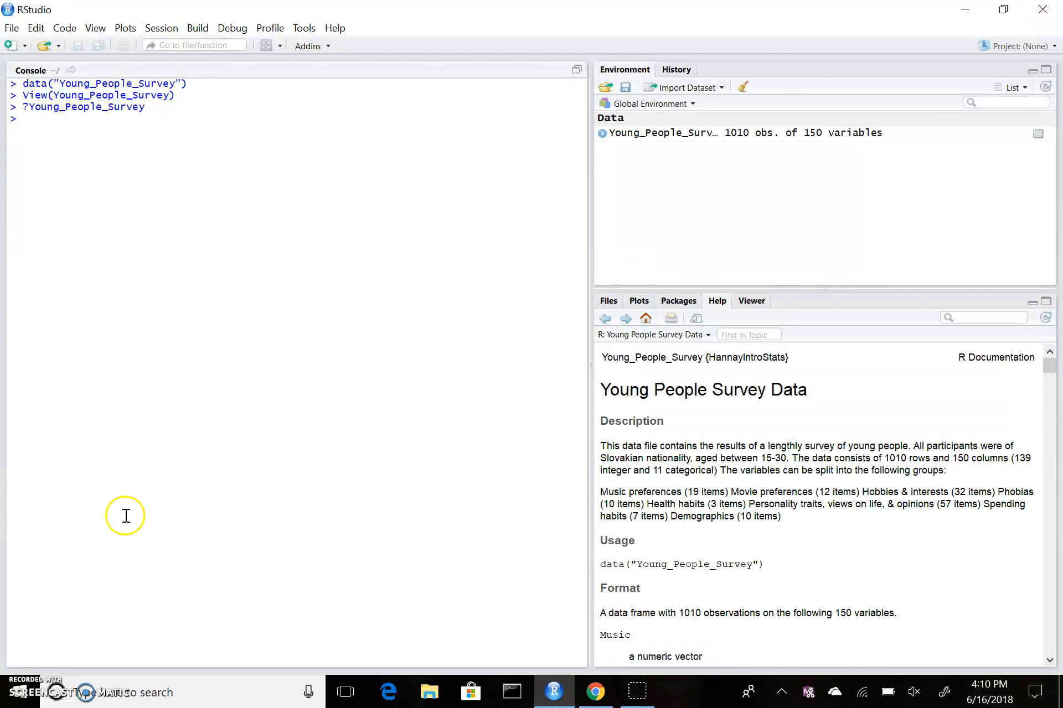